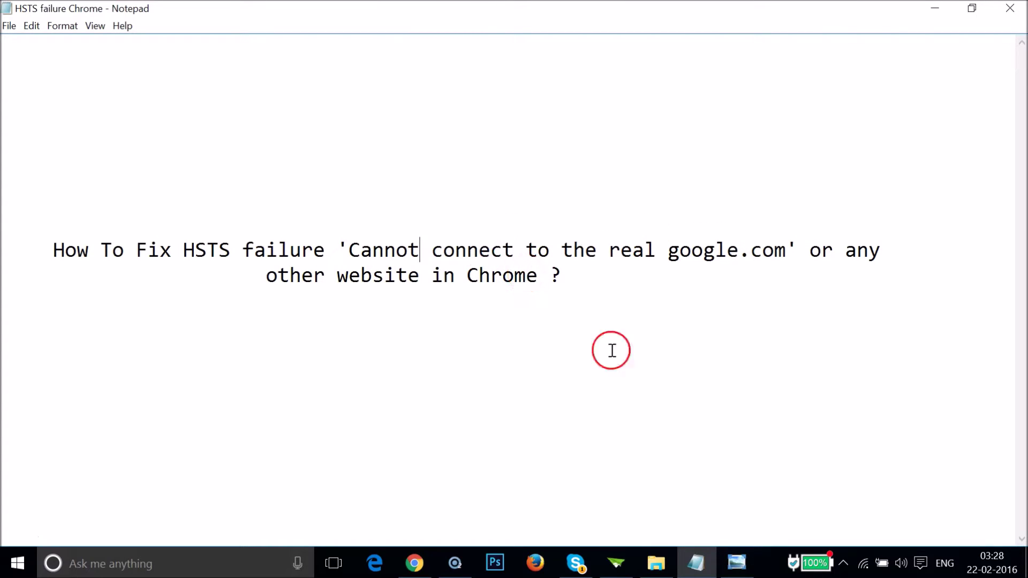
click(739, 562)
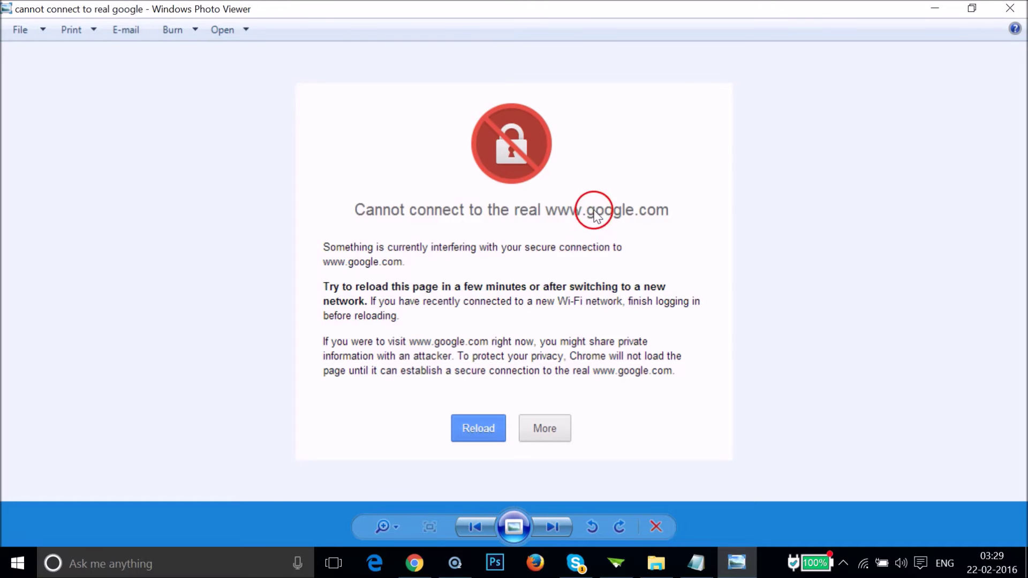
- Minimize the Windows Photo Viewer error screenshot to reveal the desktop
click(940, 9)
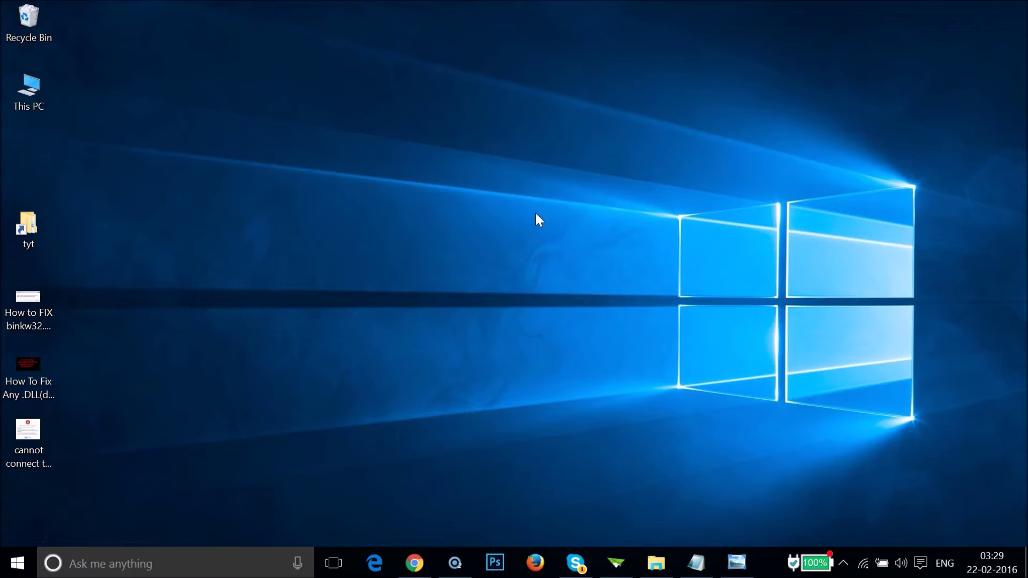
- Search 'contr' in Start and launch Control Panel from Best match
click(166, 564)
text(contr)
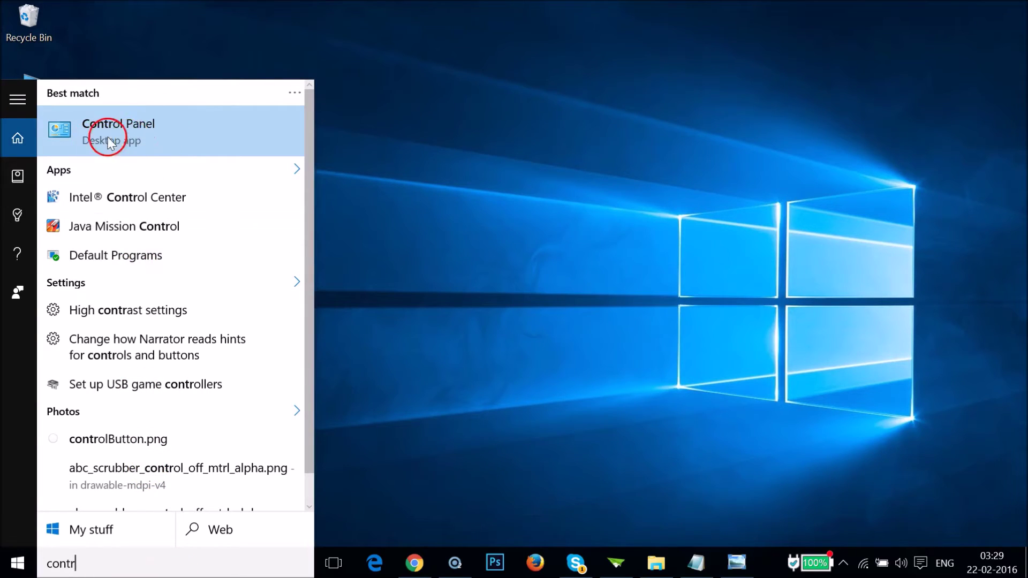
click(164, 126)
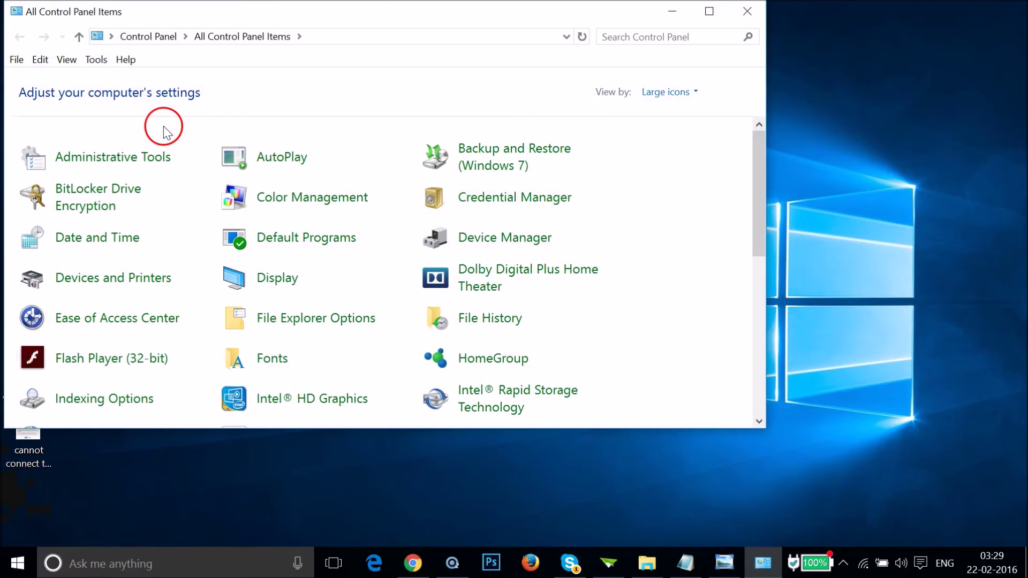
- Maximize Control Panel, keep Large icons view, and open Date and Time
click(710, 12)
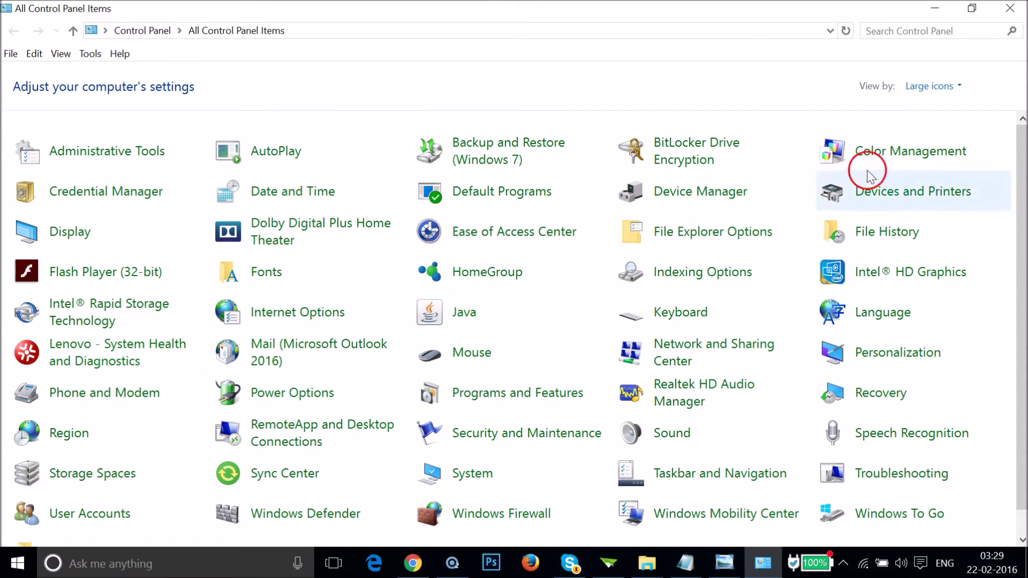
click(948, 85)
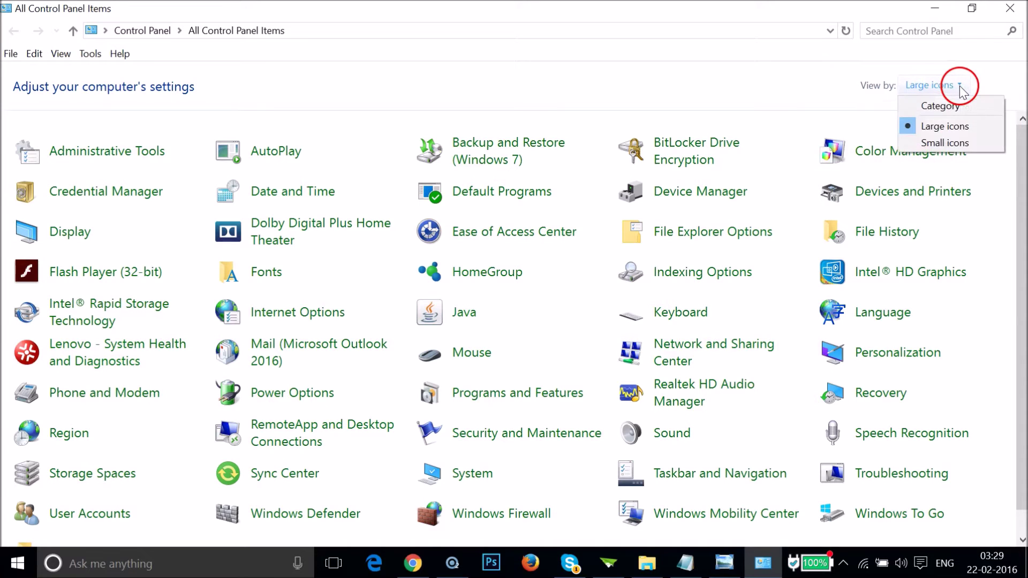
click(802, 92)
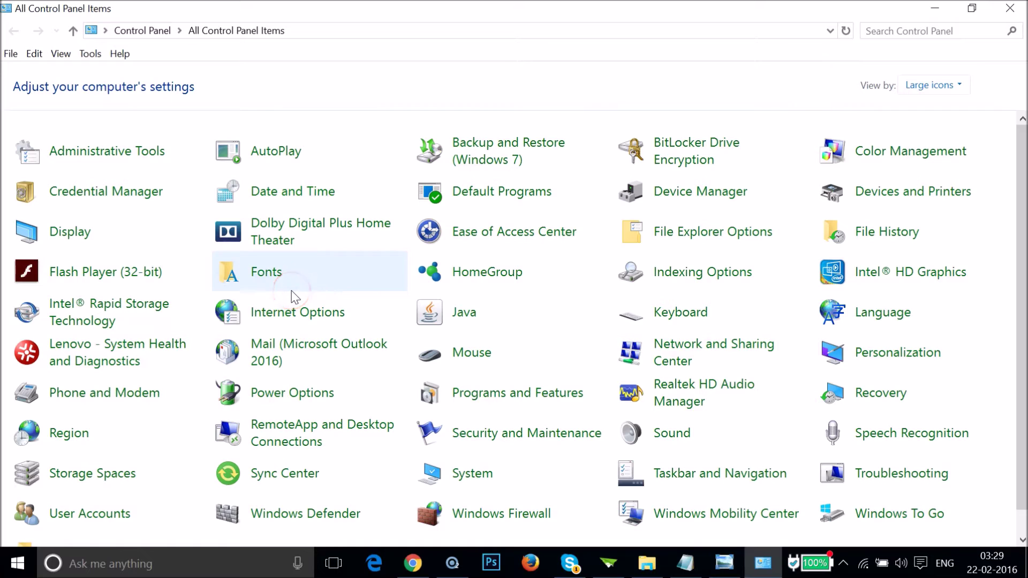
scroll(292, 295, down, 1)
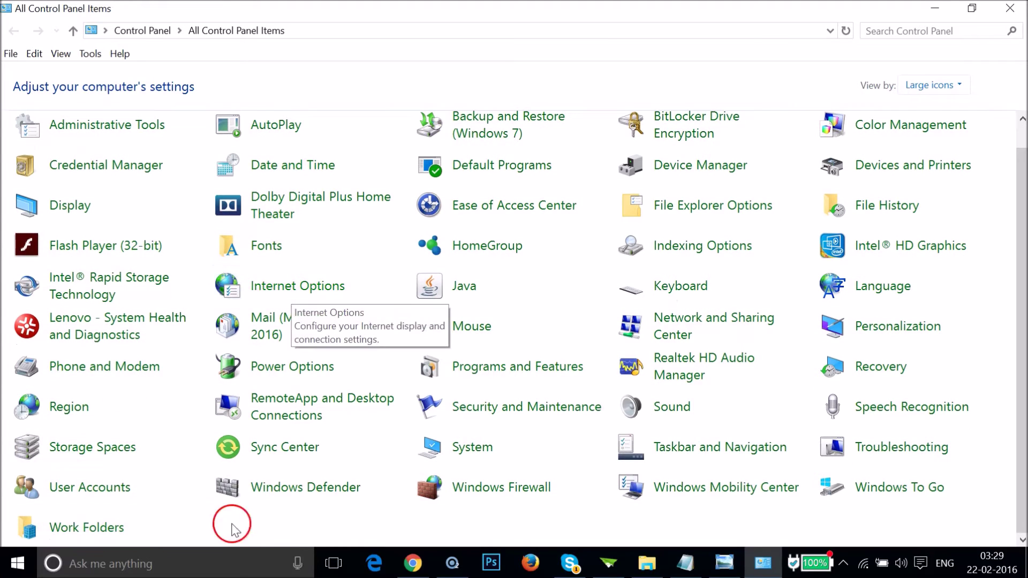
click(294, 170)
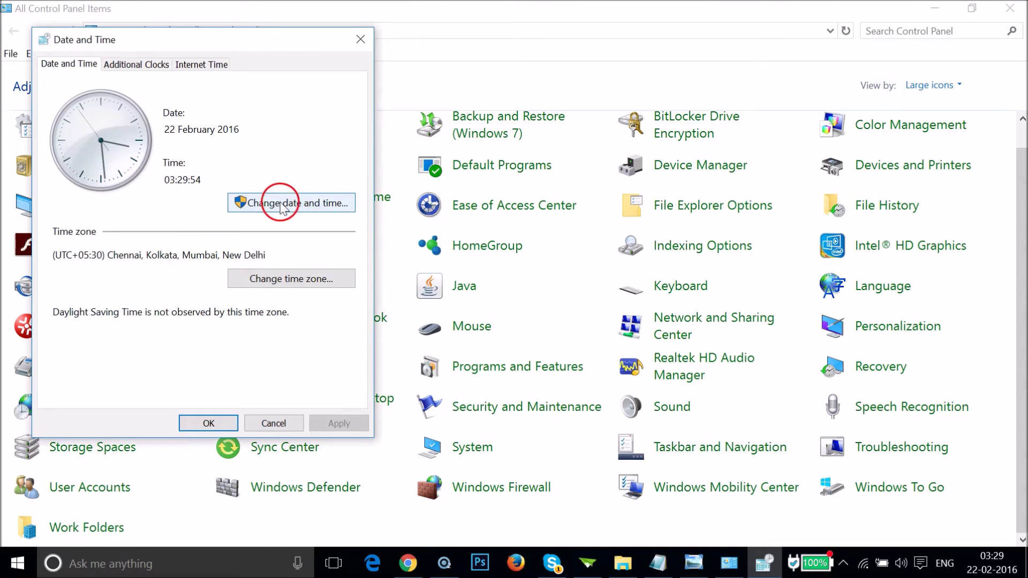
- Set the date to 22 February 2016 with current time, confirm both dialogs, close Control Panel
click(296, 205)
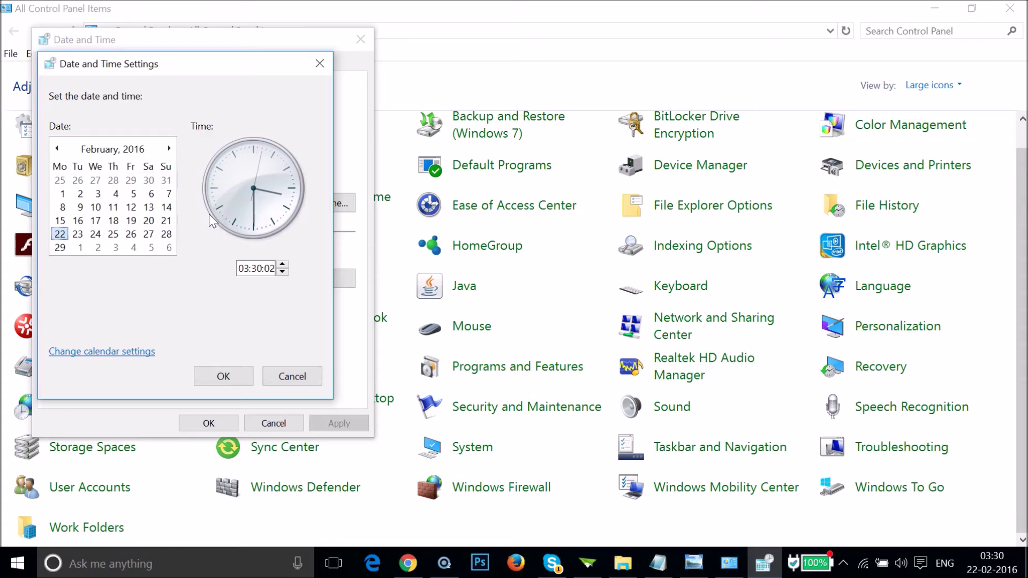
click(228, 379)
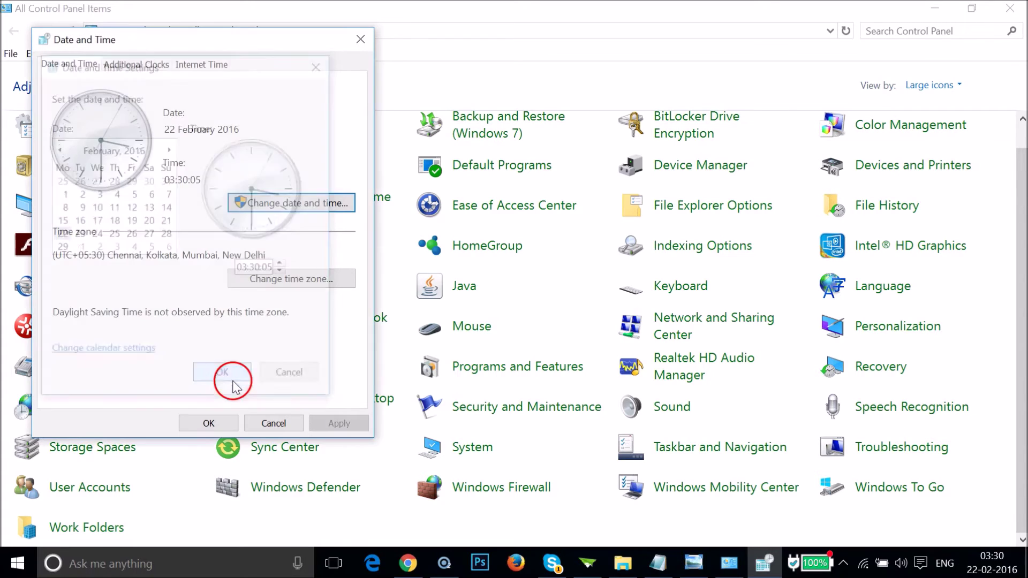
click(202, 424)
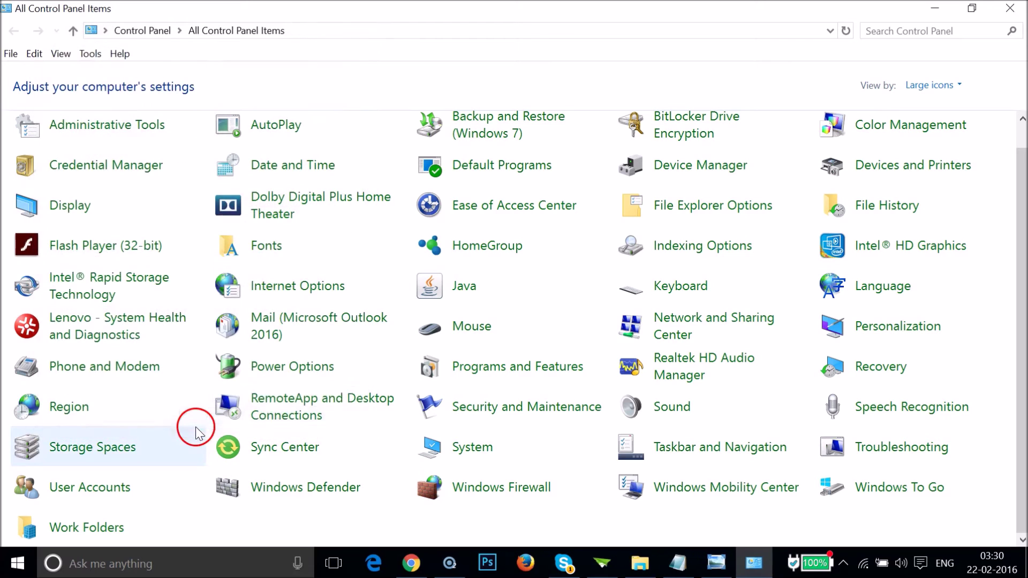
click(1010, 8)
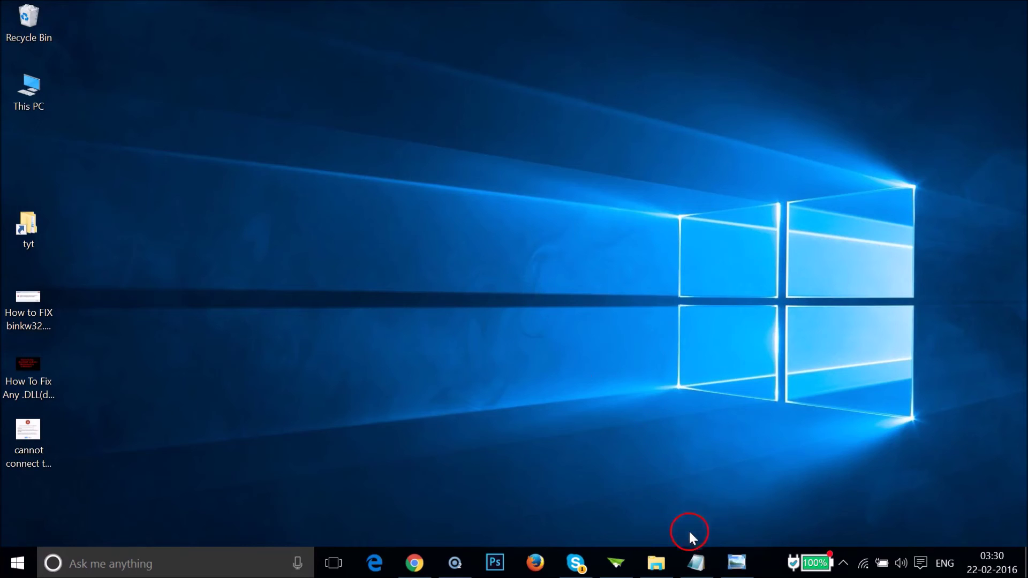
- Verify google.com loads normally in Chrome, then return to the Notepad notes
click(695, 563)
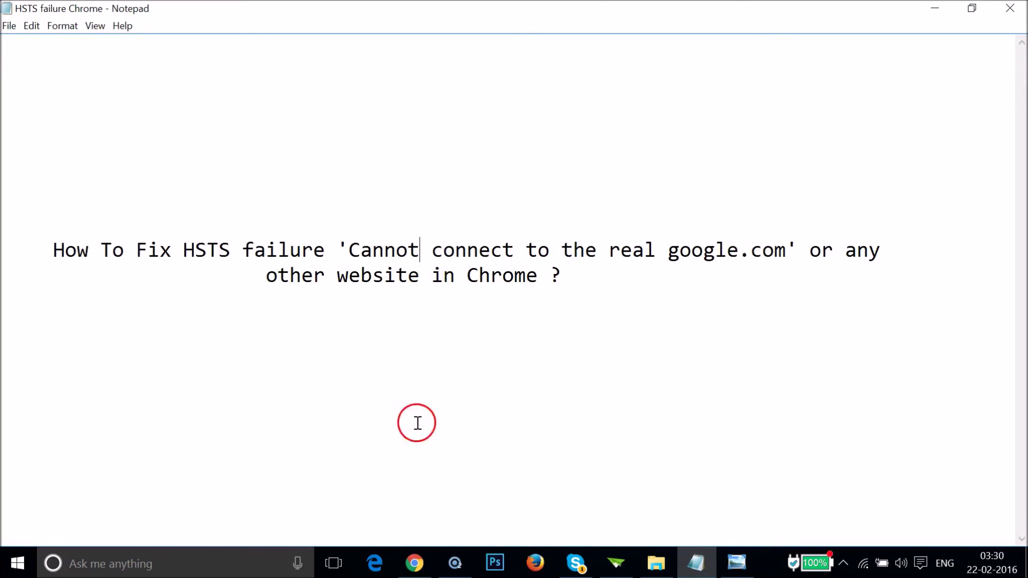
click(417, 565)
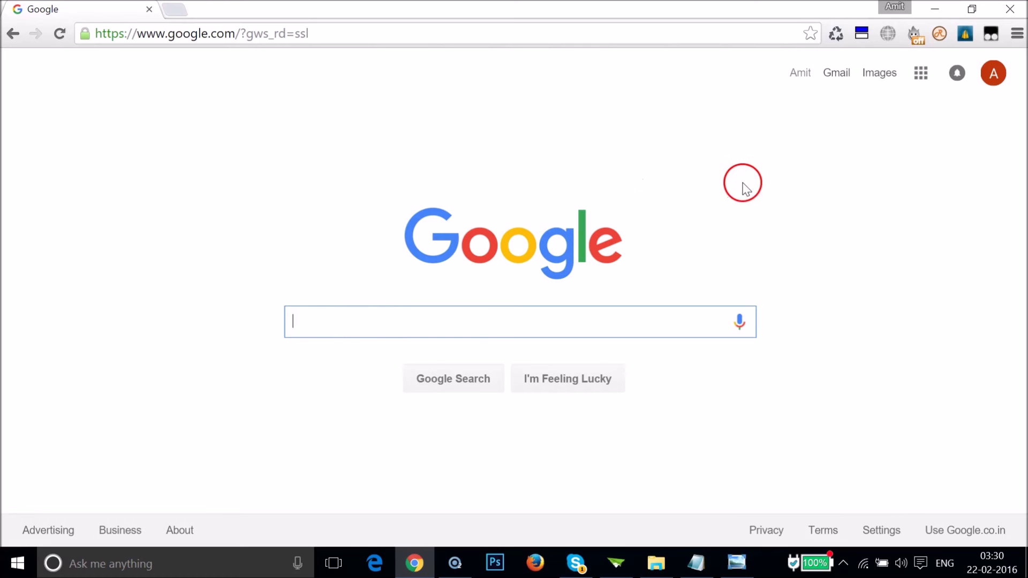
click(696, 563)
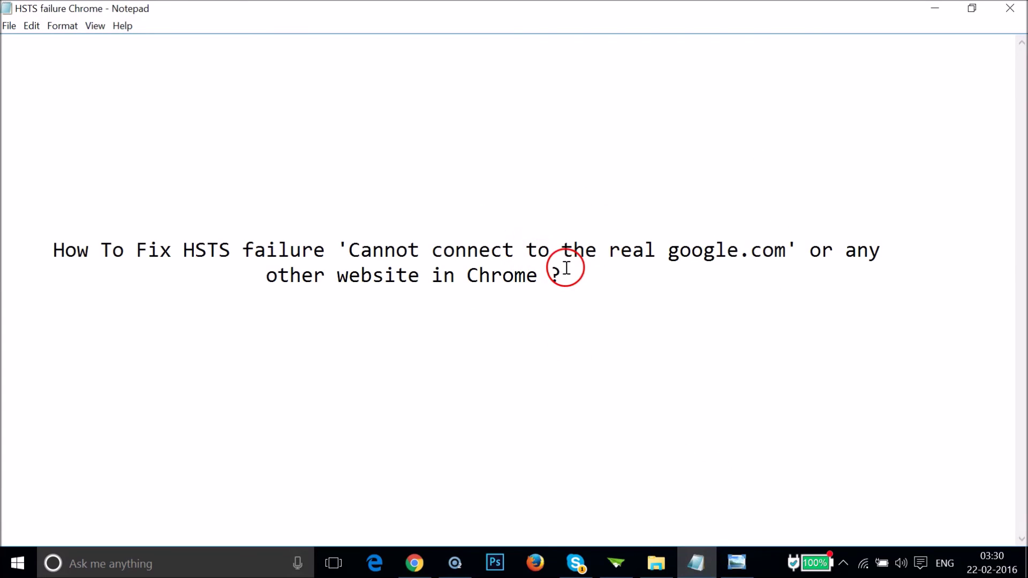